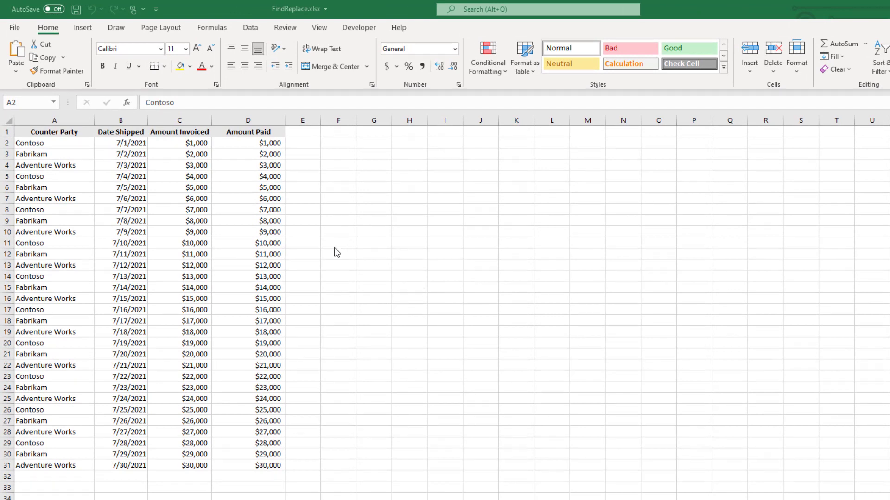
Check the Contoso entries in cells A2, A5, A8, A14 and A17, then bring up Find and Replace.
left_click(58, 144)
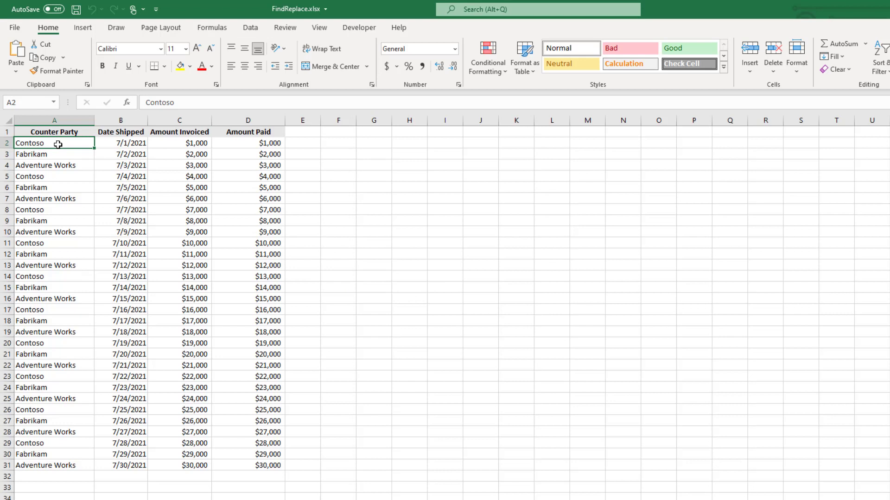
left_click(39, 175)
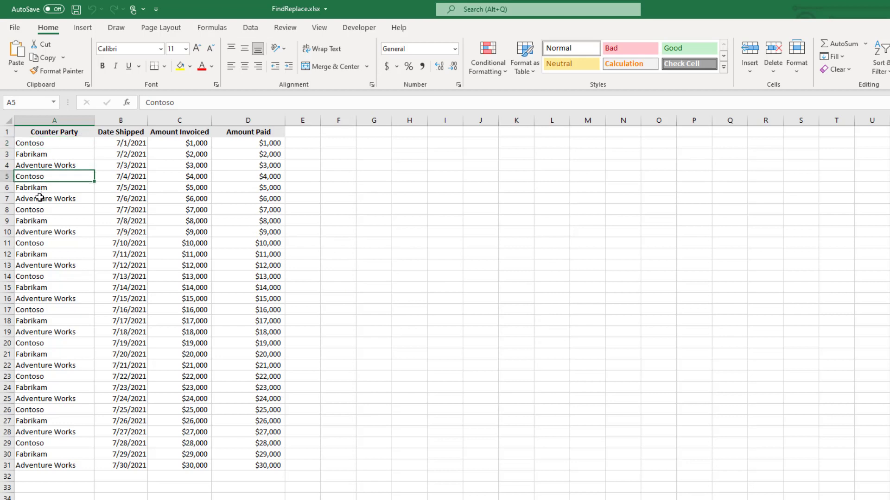
left_click(44, 210)
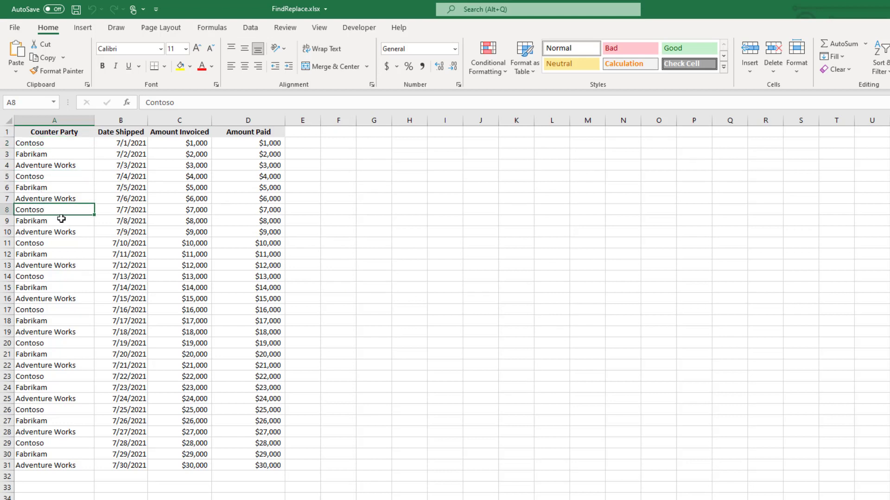
left_click(45, 278)
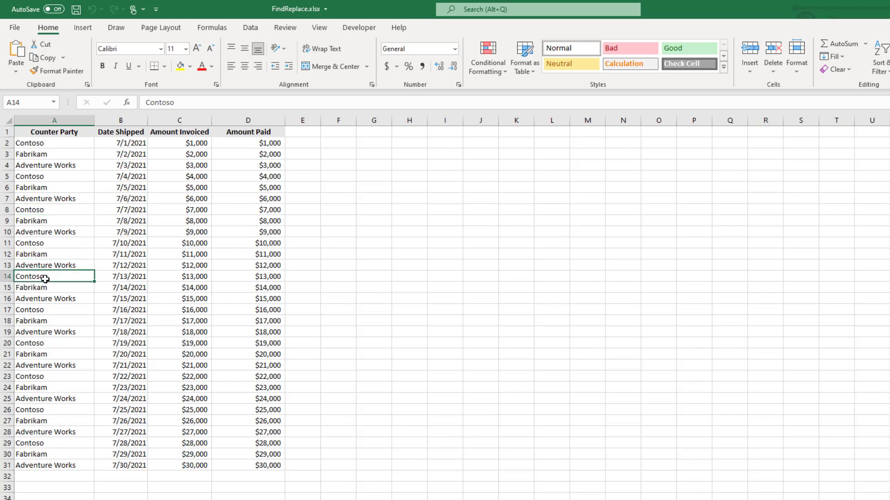
left_click(42, 309)
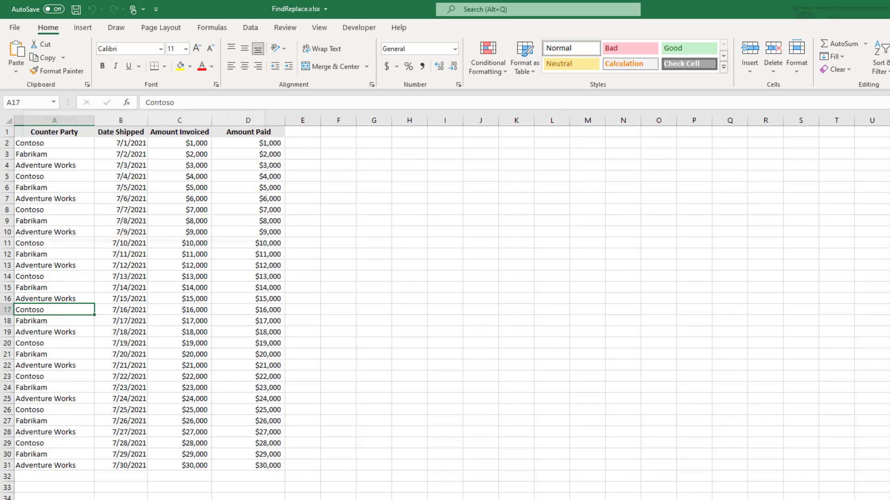
key("ctrl+h")
left_click_drag(228, 117, 541, 179)
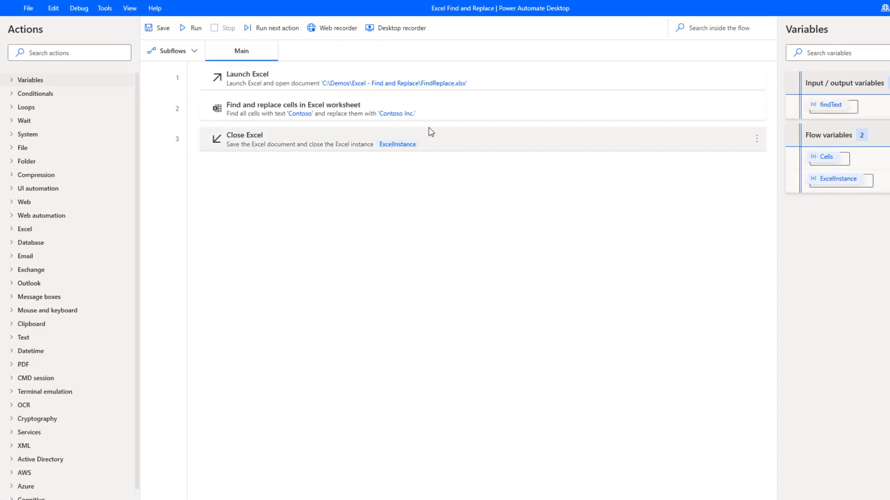
left_click(492, 81)
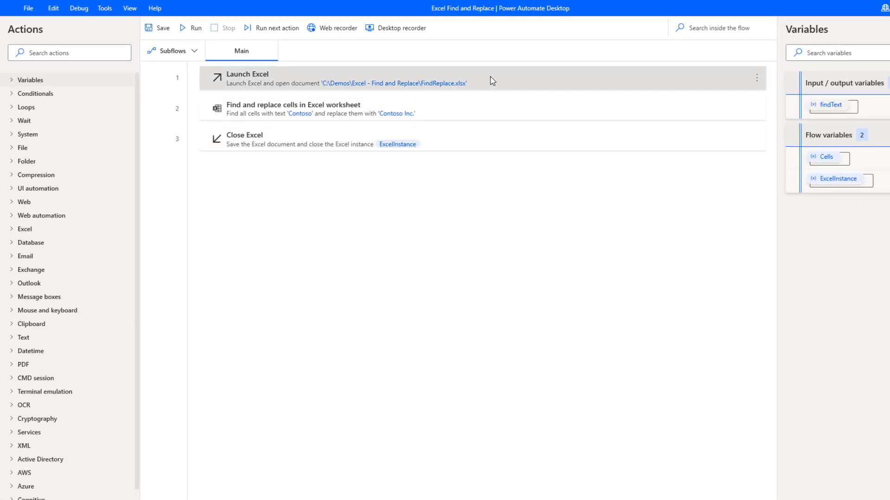
double_click(490, 77)
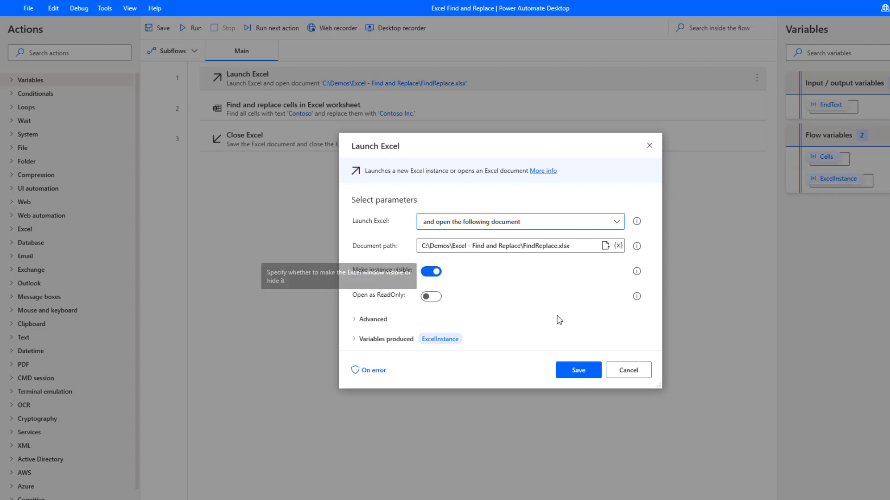
left_click(631, 370)
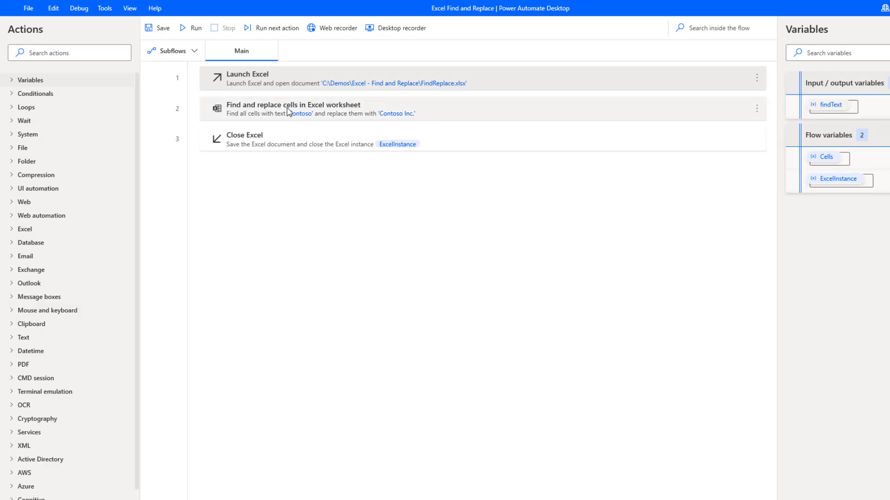
Filter actions by 'excel', add a Find and replace cells in Excel worksheet action, then discard it.
left_click(71, 49)
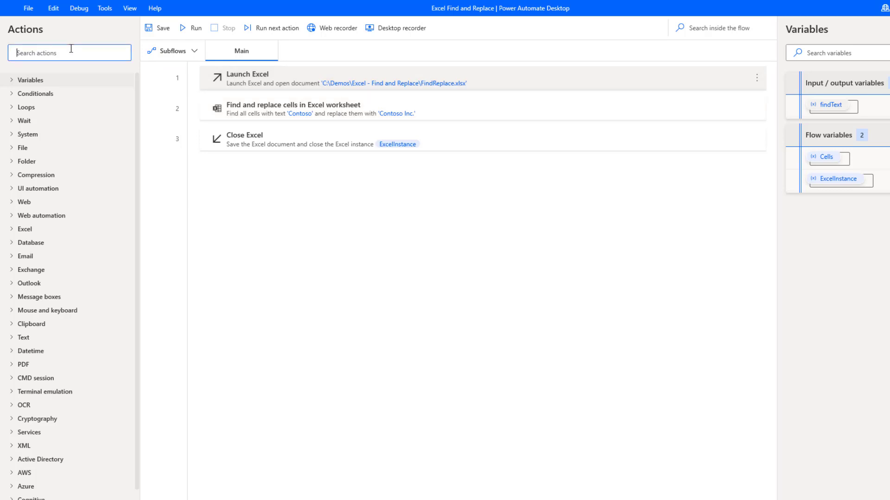
type("excel")
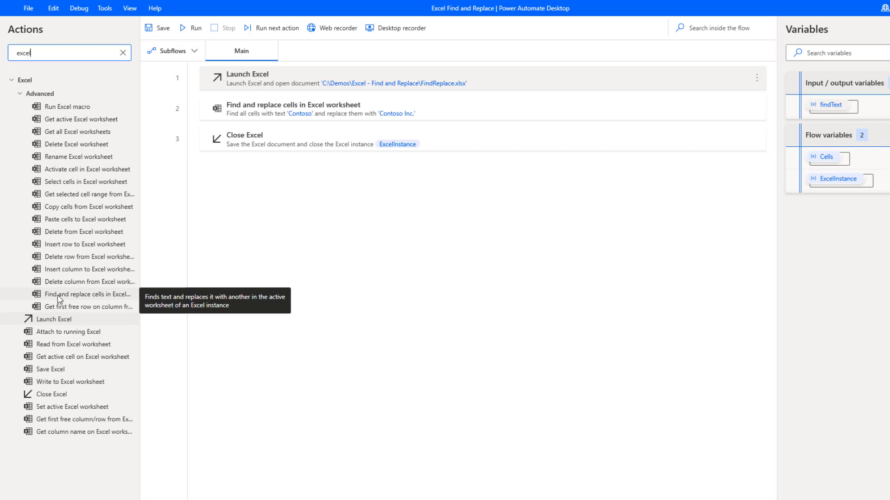
left_click_drag(59, 299, 425, 182)
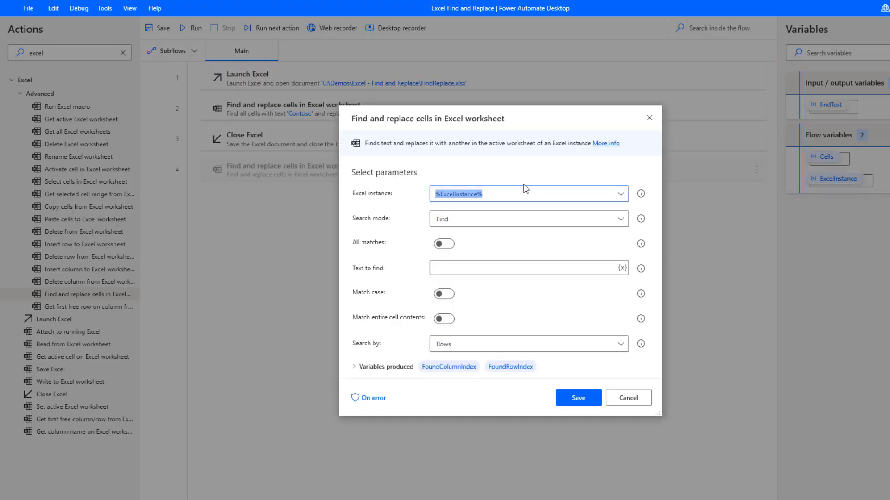
left_click(631, 401)
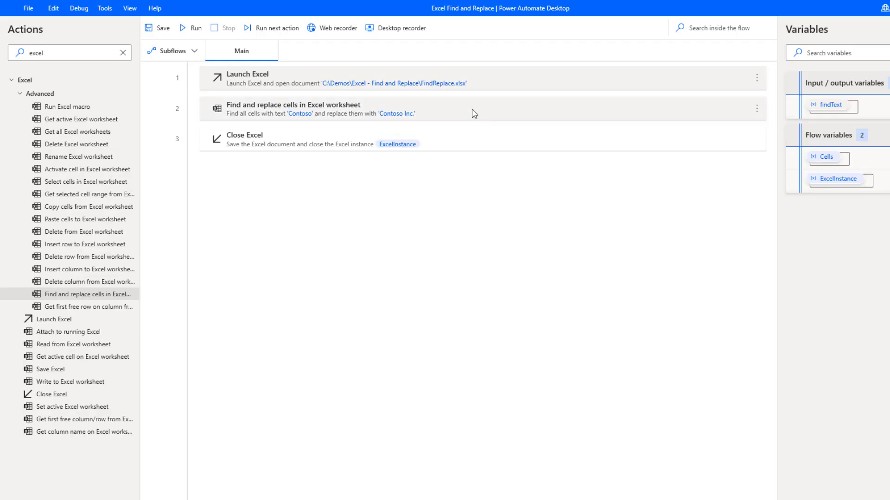
Open step 2's Find and replace settings, keeping Find and replace as the search mode.
left_click(474, 114)
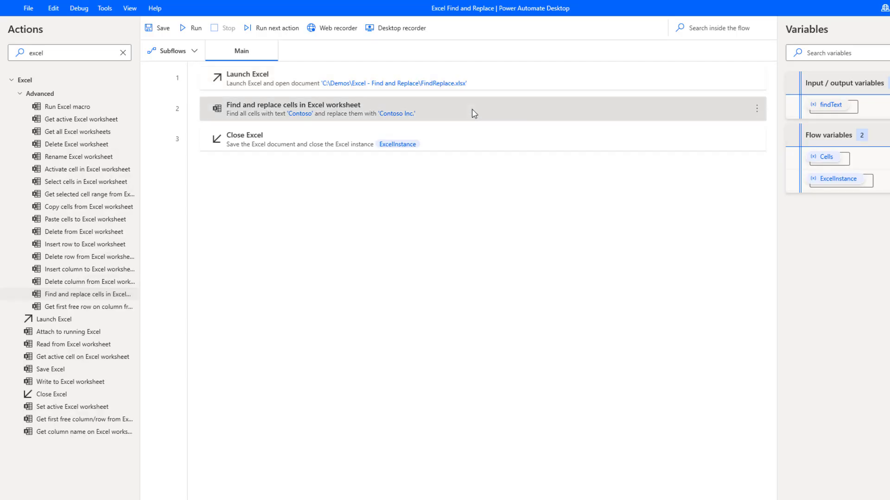
double_click(474, 114)
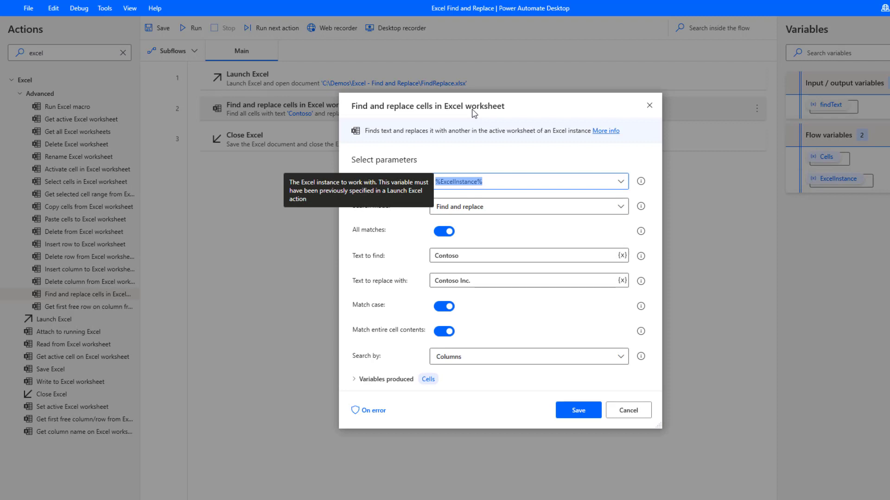
left_click(469, 214)
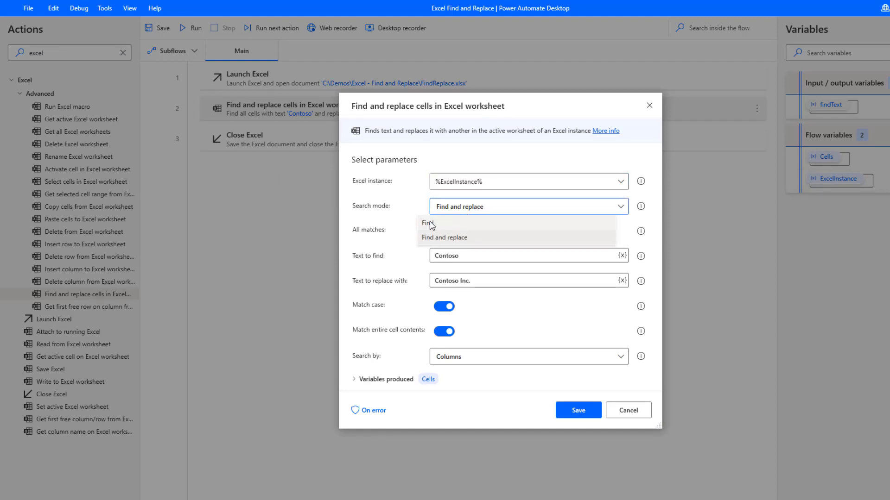
left_click(407, 194)
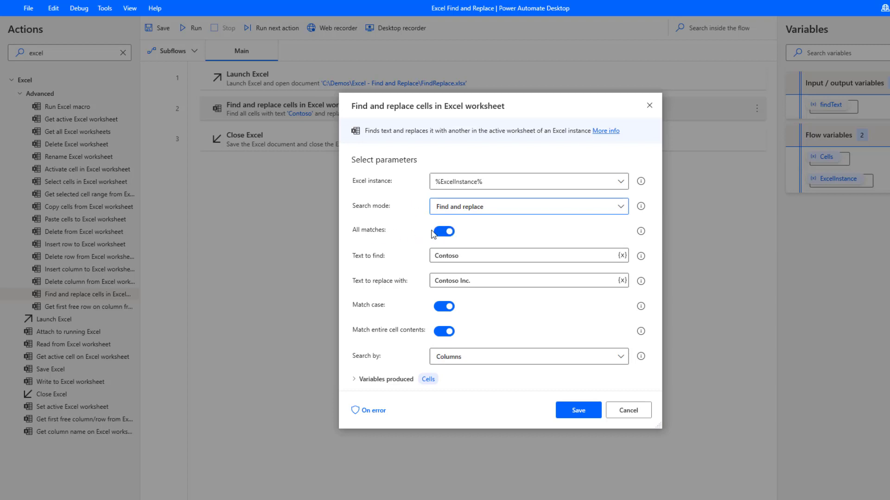
Leave Search by on Columns and save the Find and replace step settings.
mouse_move(642, 234)
mouse_move(640, 309)
mouse_move(643, 335)
left_click(620, 358)
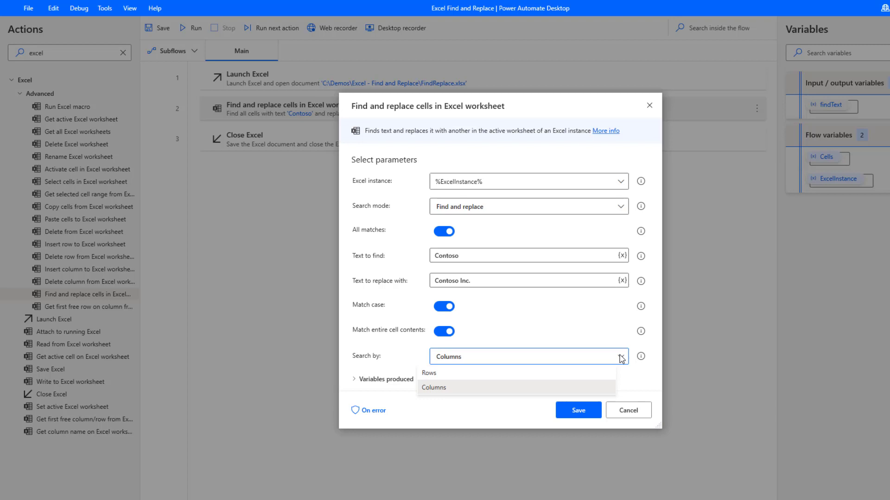
left_click(596, 323)
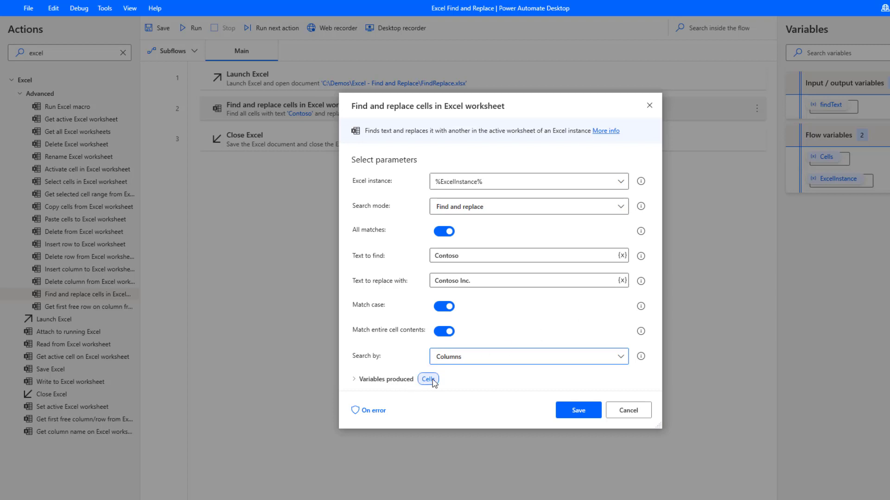
mouse_move(434, 383)
left_click(570, 407)
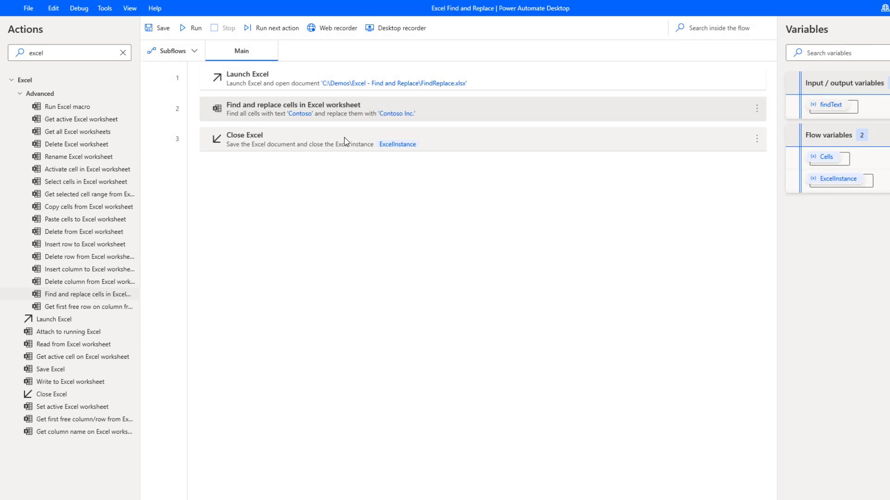
left_click(344, 140)
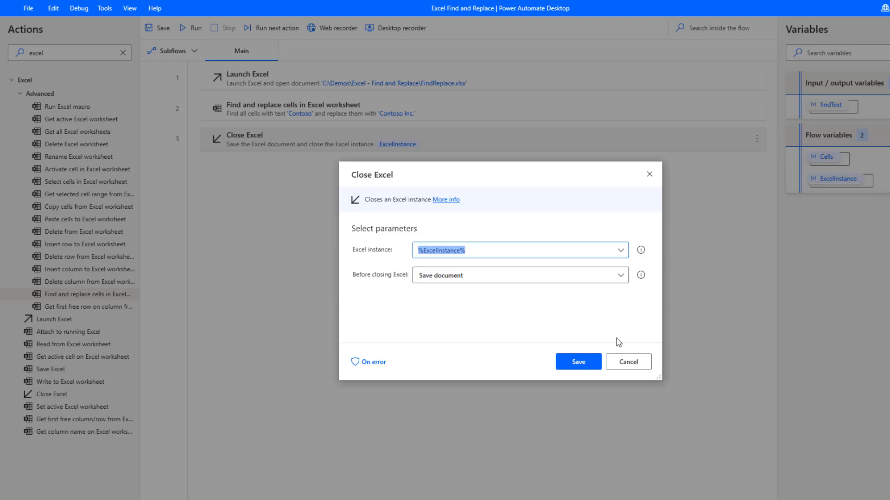
left_click(625, 365)
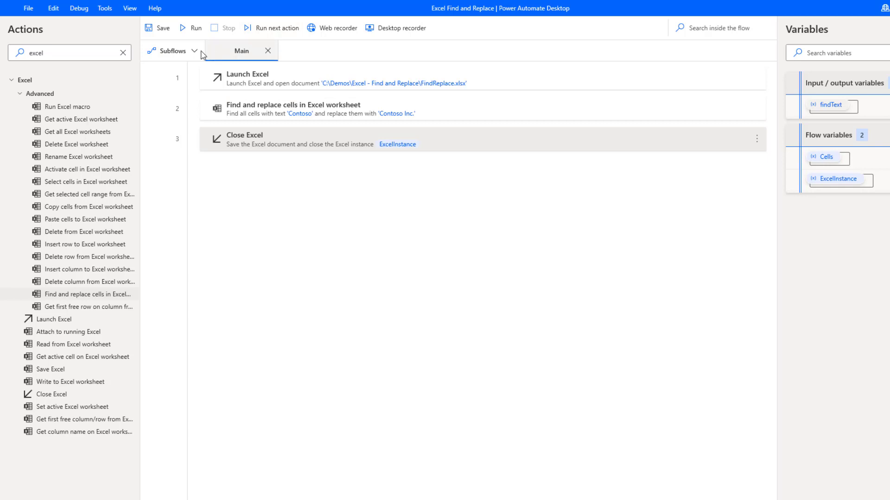
Run the whole three-step flow from the toolbar.
left_click(184, 29)
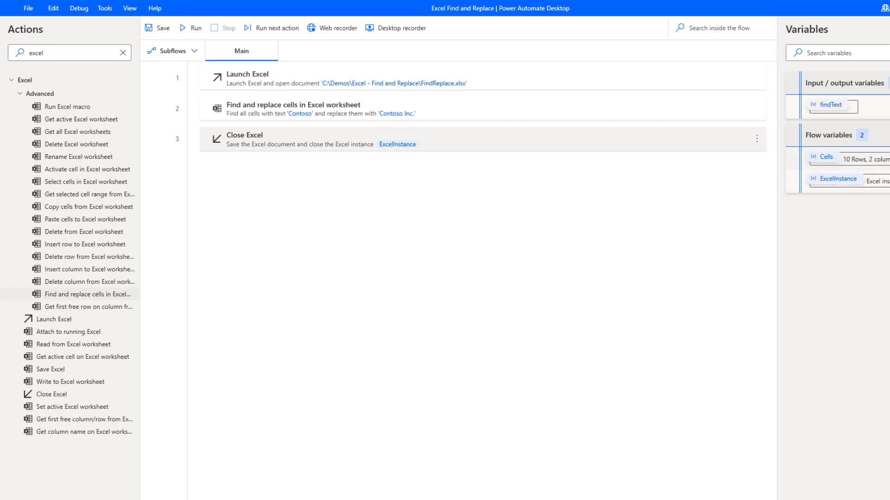
Show and dismiss the Cells variable options, then close the Cells datatable view.
key("shift+F10")
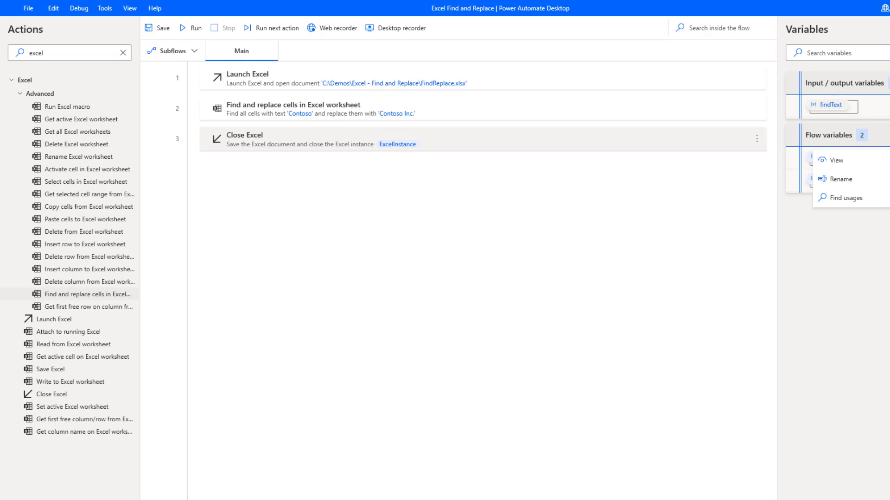
key("Escape")
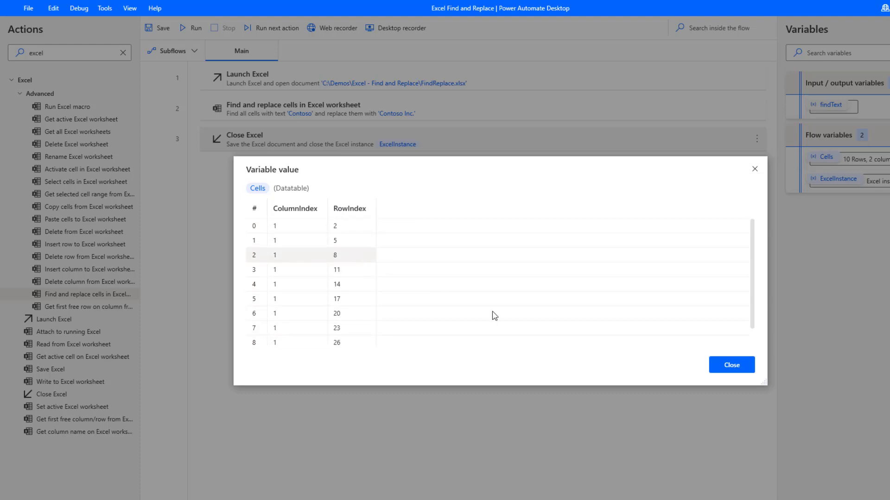
left_click(733, 366)
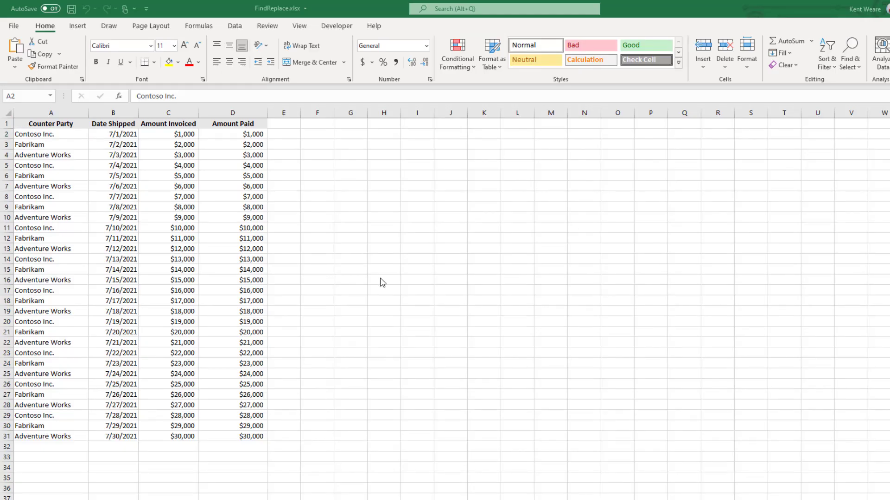
left_click(60, 135)
left_click(51, 169)
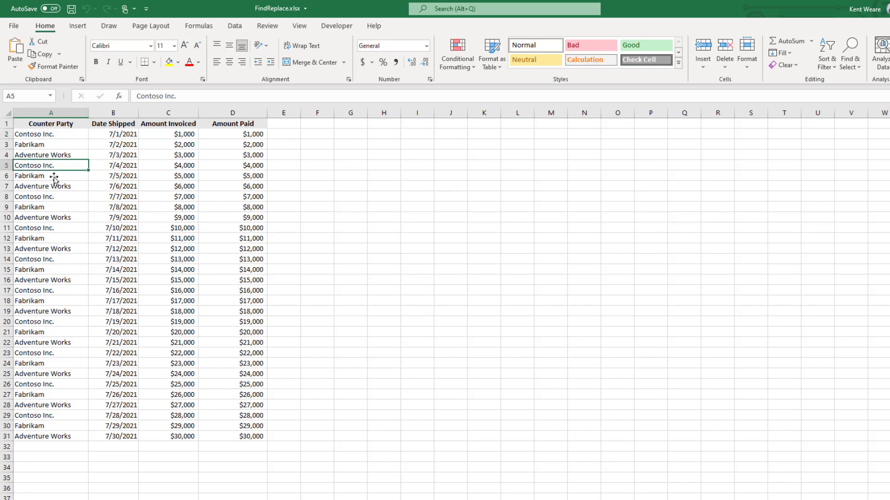
left_click(60, 198)
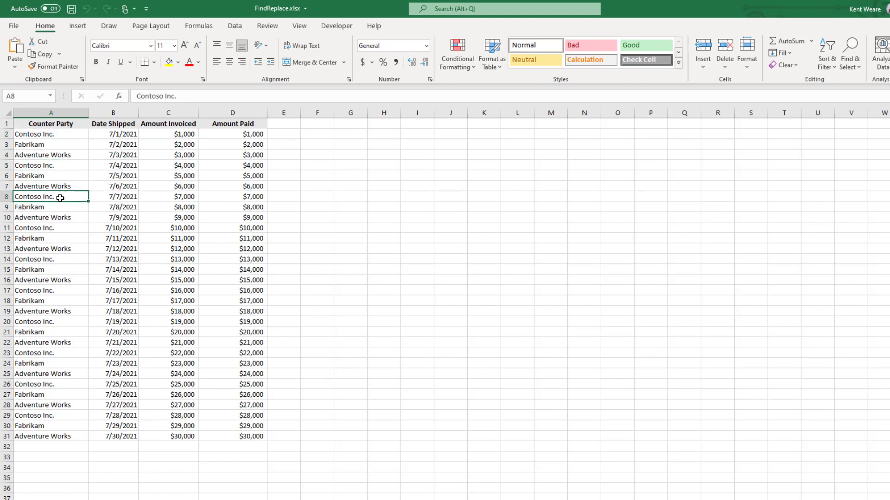
left_click(56, 226)
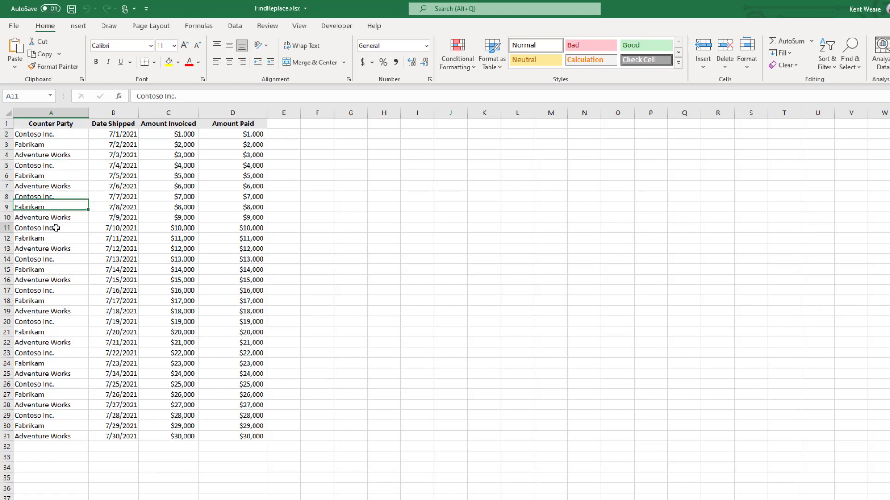
left_click(62, 260)
left_click(61, 291)
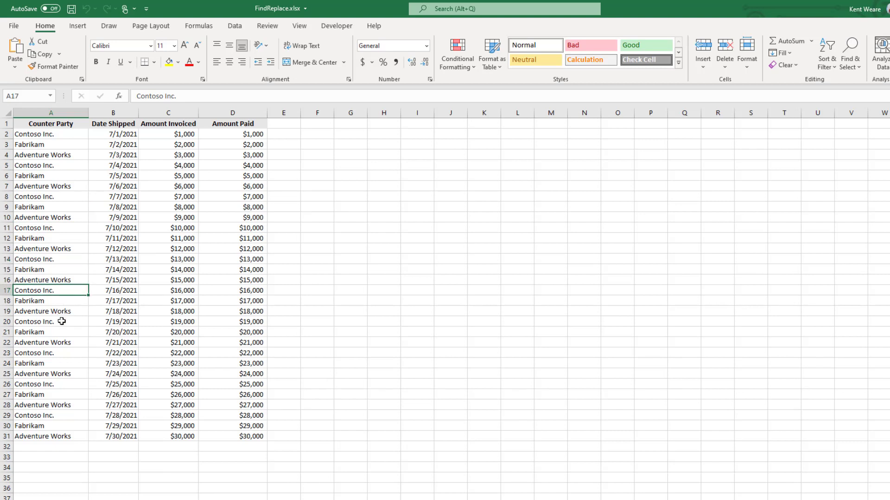
left_click(62, 321)
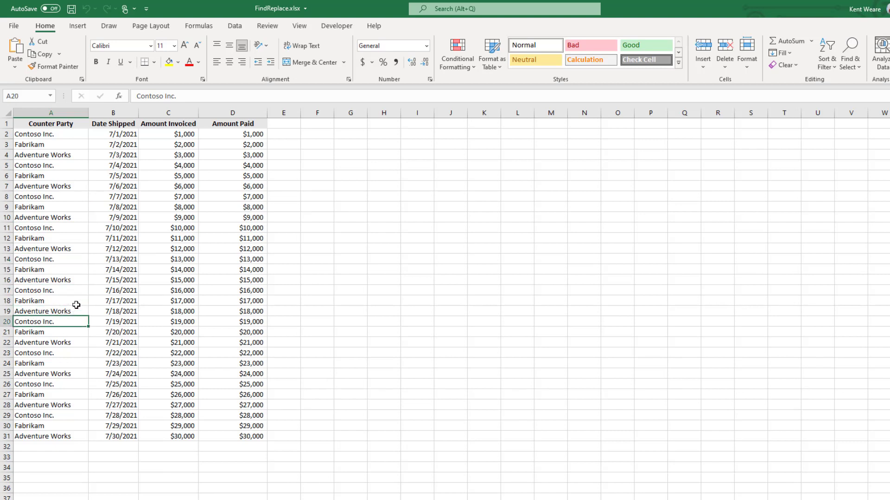